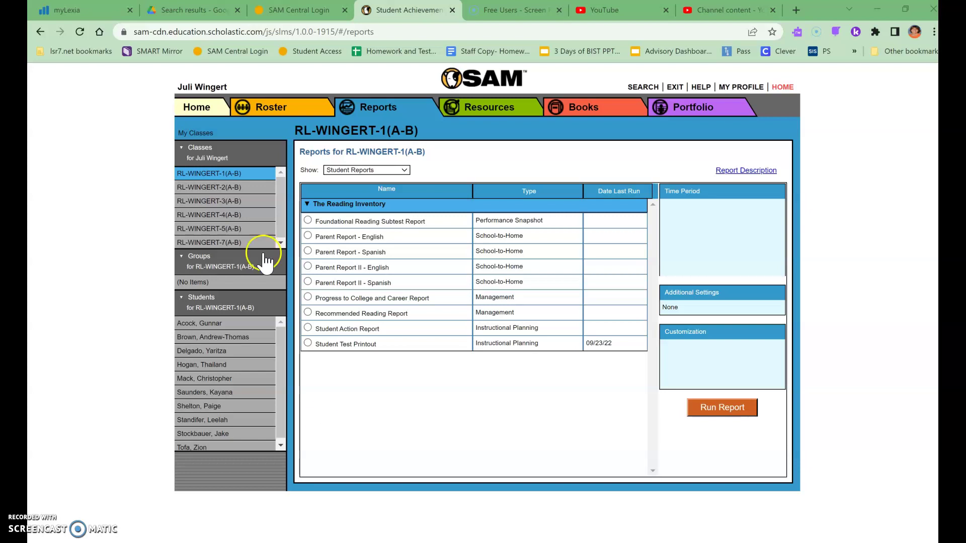
- For the second class, show Student Reports and select Student Test Printout
left_click(234, 187)
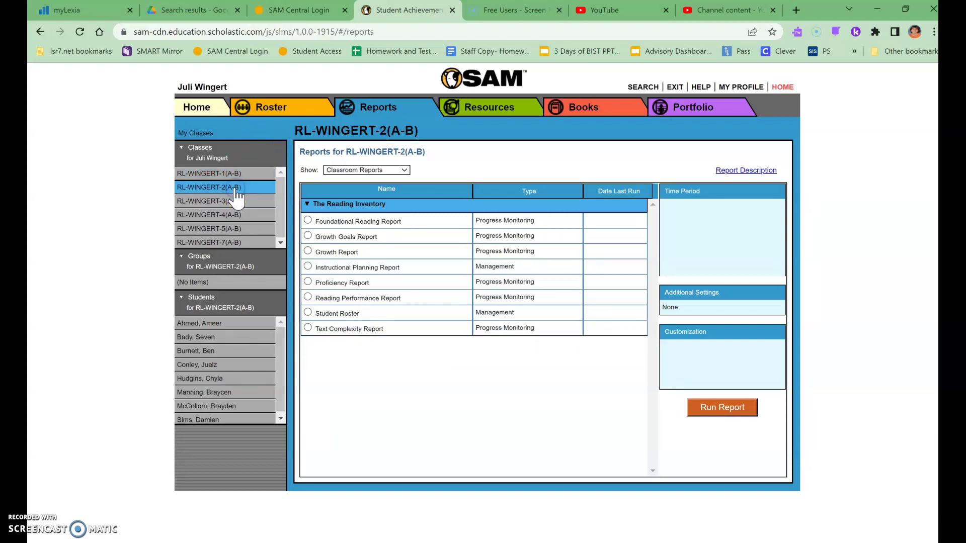
left_click(349, 170)
left_click(349, 203)
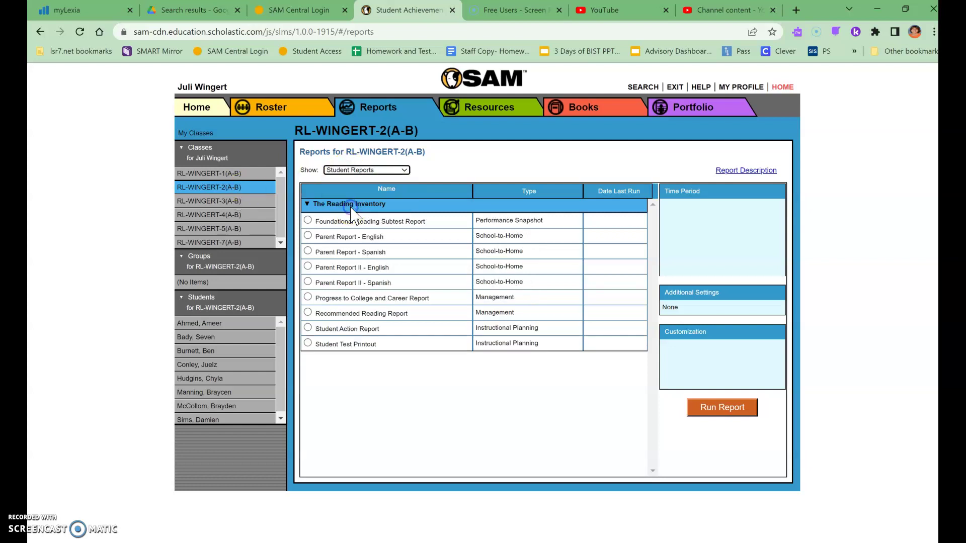
left_click(308, 344)
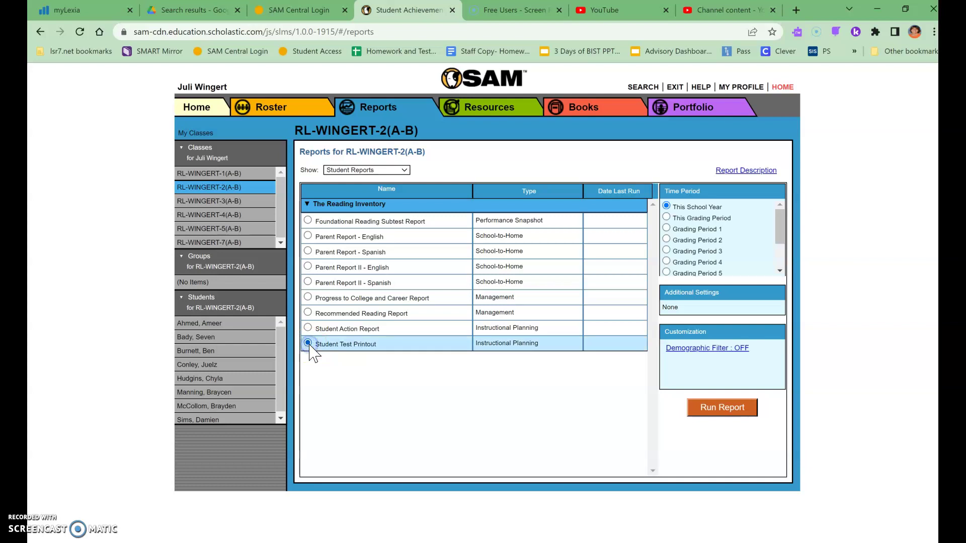
- Run the Student Test Printout and print the 44-page PDF, expanding More settings first
left_click(713, 412)
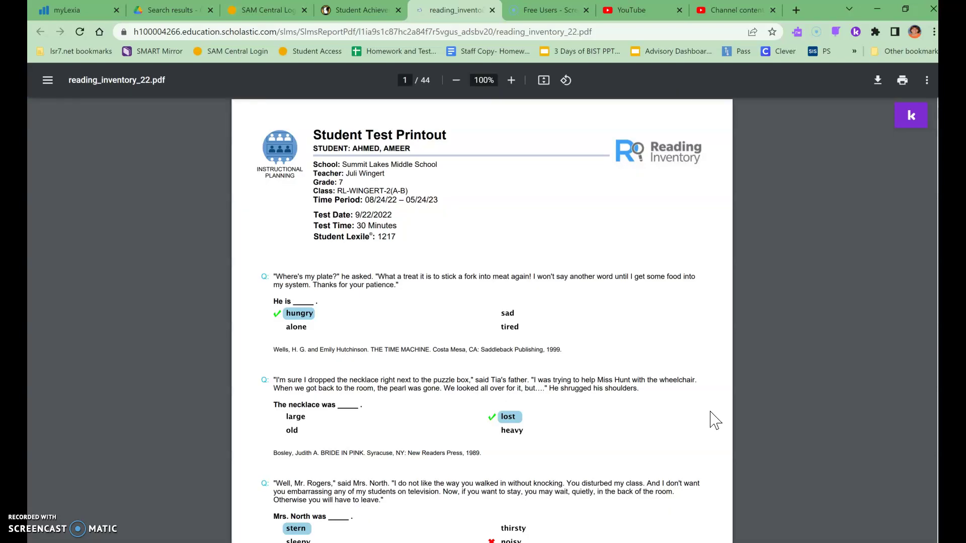
left_click(902, 80)
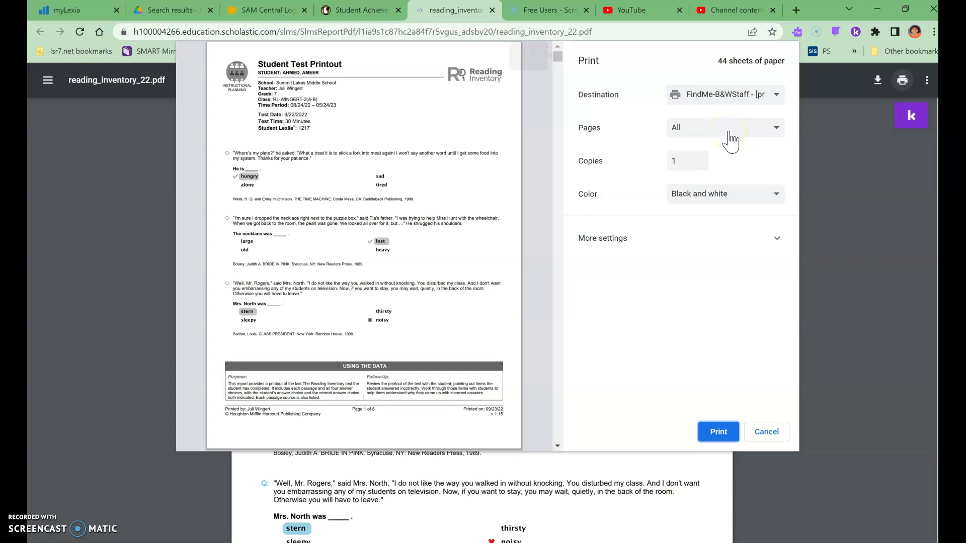
left_click(742, 249)
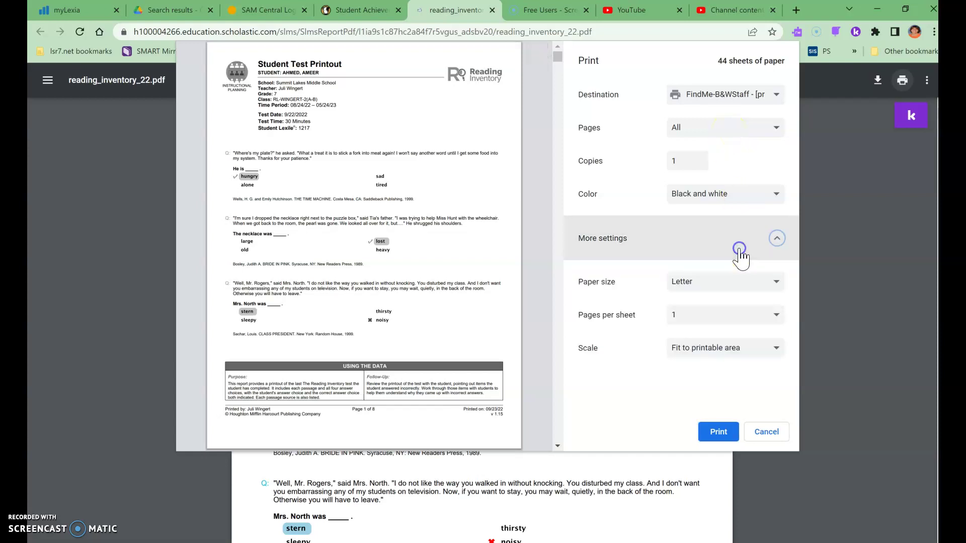
left_click(718, 432)
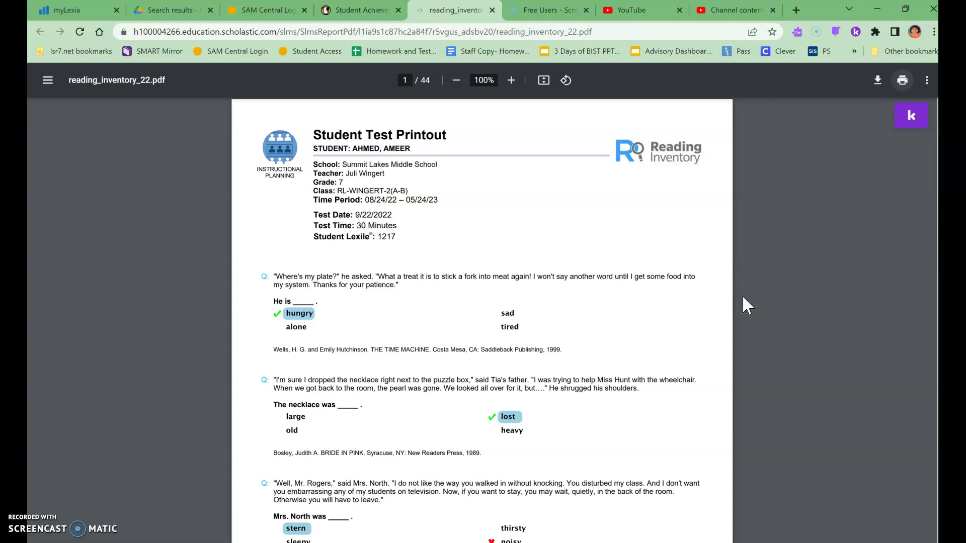
- Back on the SAM reports page, select the third class and pick Student Test Printout from Student Reports
left_click(368, 11)
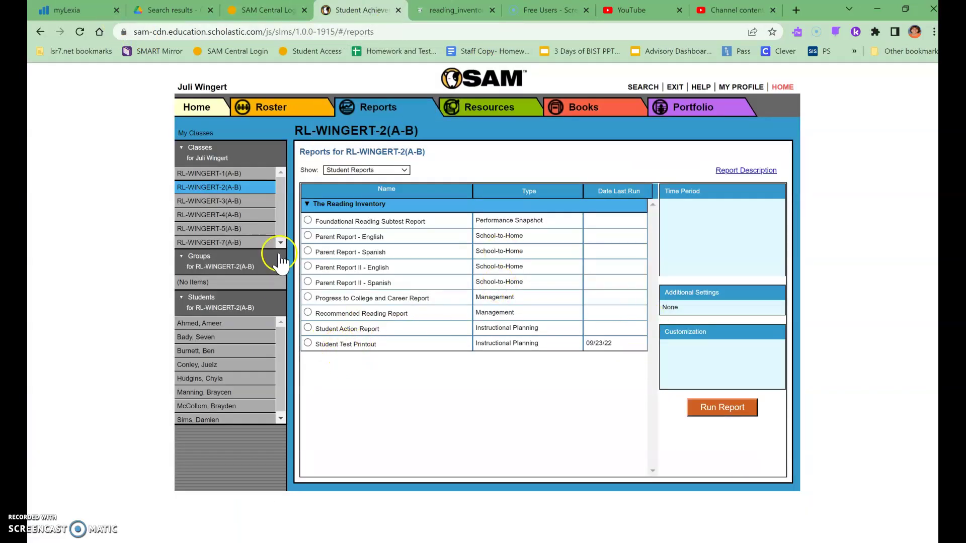
left_click(208, 201)
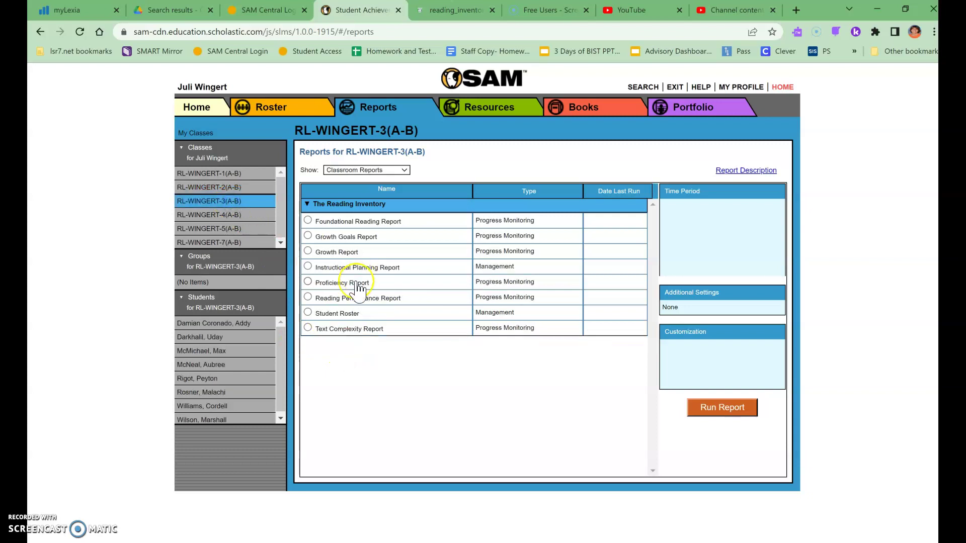
left_click(386, 171)
left_click(376, 204)
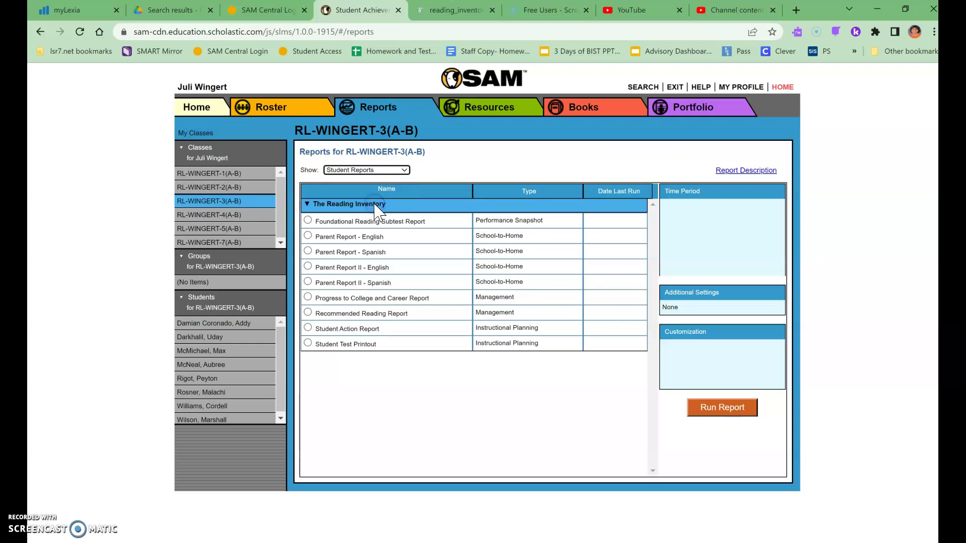
left_click(362, 345)
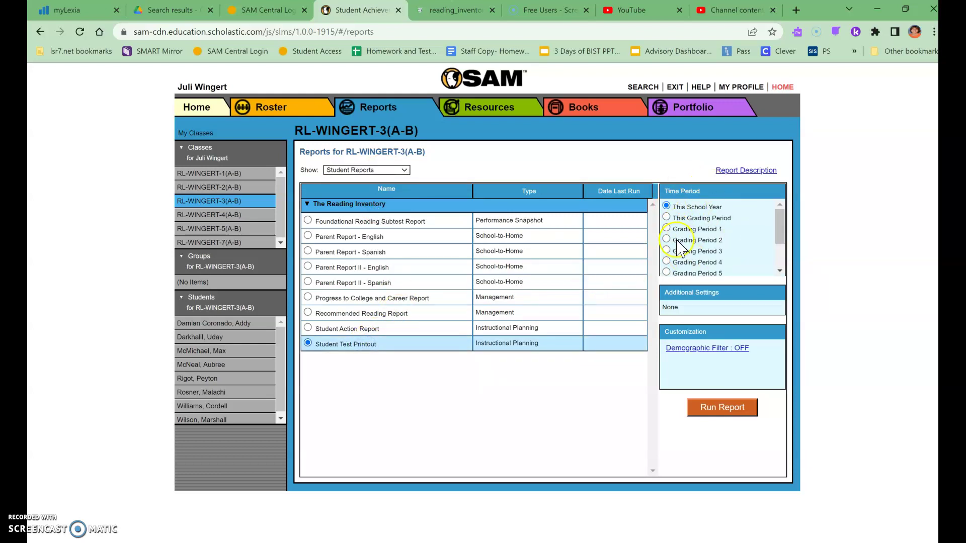
mouse_move(780, 222)
left_mouse_down()
mouse_move(783, 254)
mouse_move(777, 218)
left_mouse_up()
- Switch the third class's report selection to Student Action Report
left_click(308, 328)
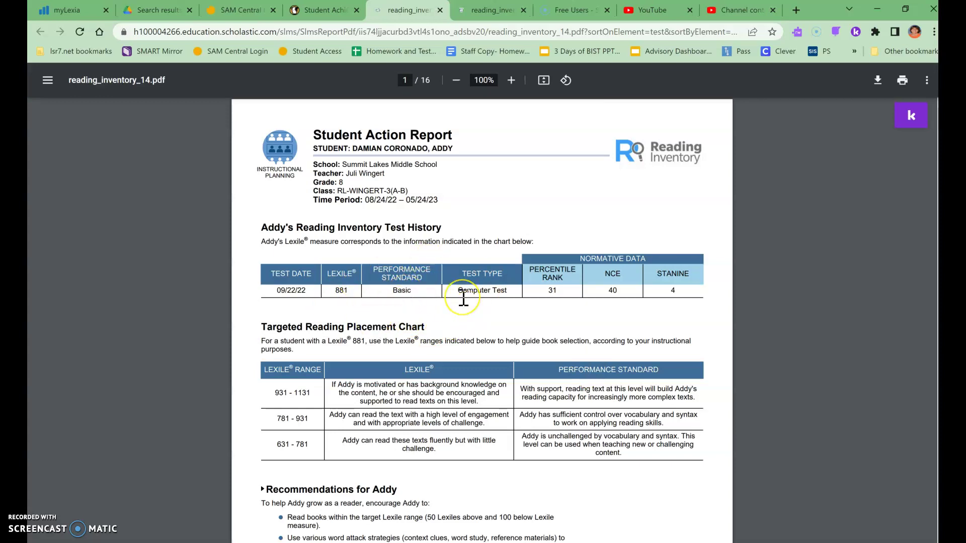
- Back on the SAM tab, show Classroom Reports and select Reading Performance Report
left_click(323, 10)
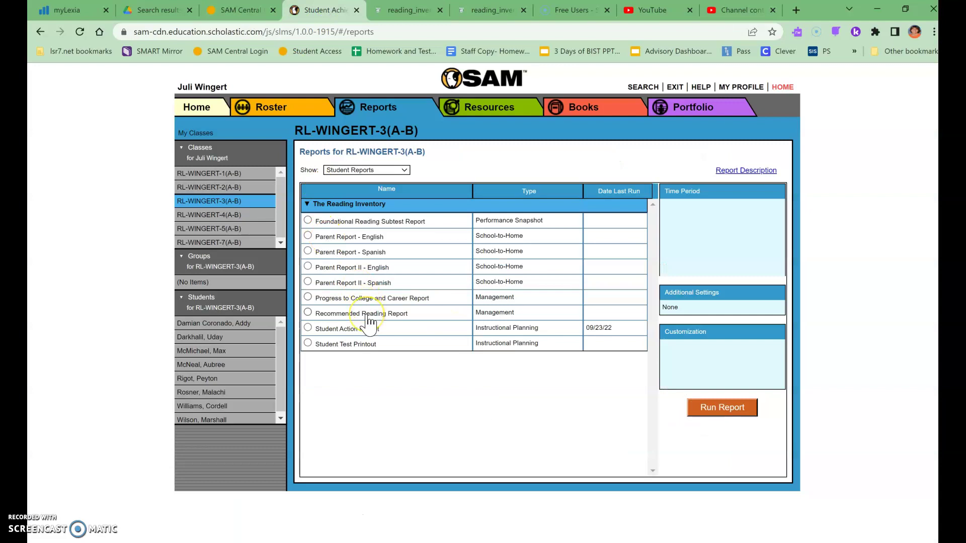
left_click(366, 170)
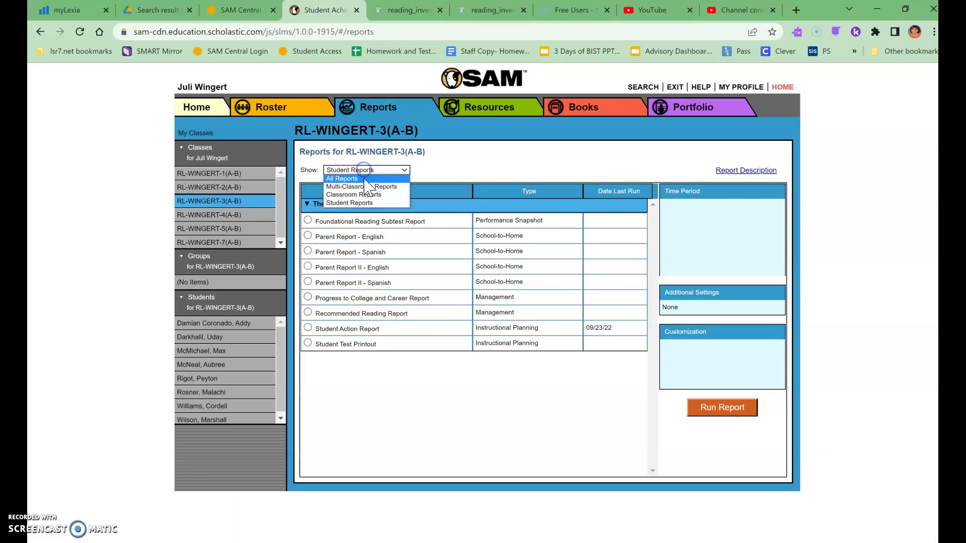
left_click(353, 195)
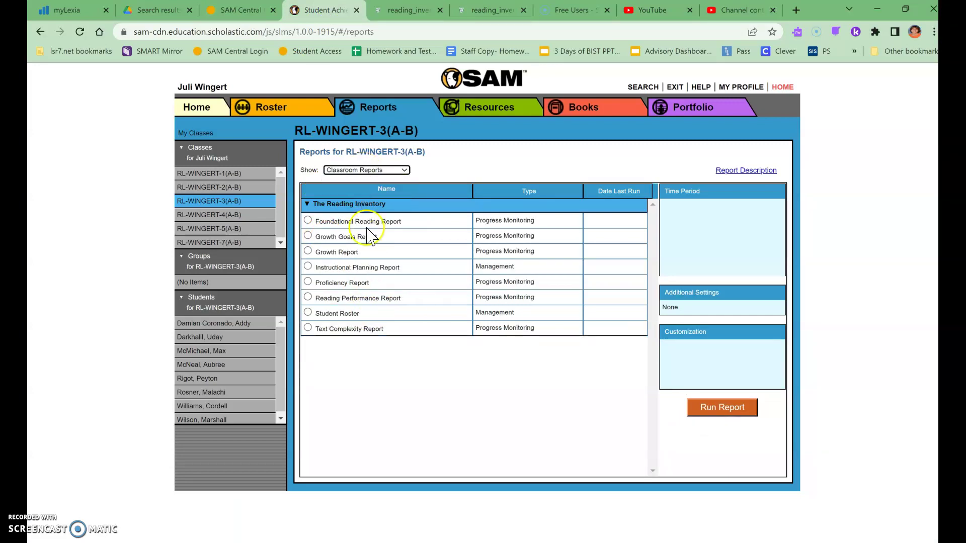
left_click(376, 298)
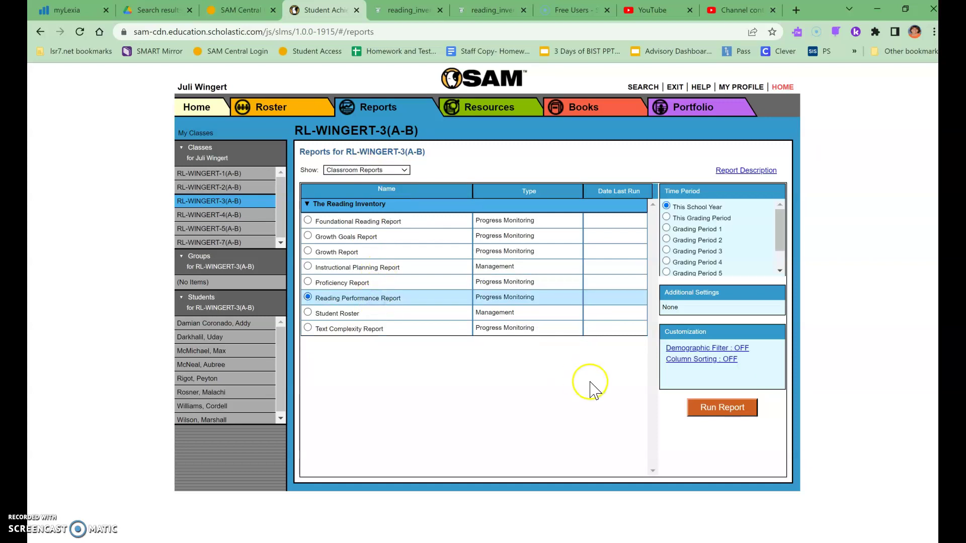
- Run the Reading Performance Report to open the third class's one-page PDF
left_click(726, 408)
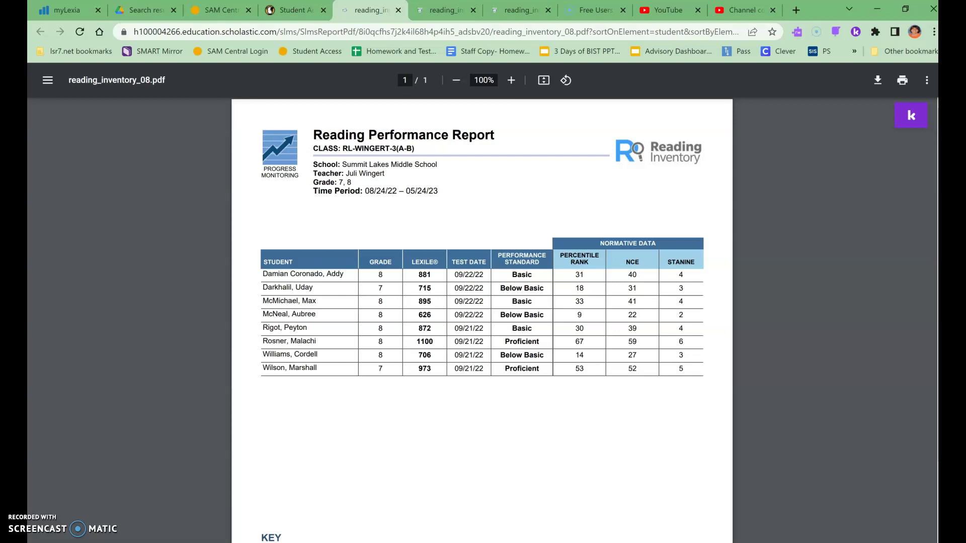
- Switch back to the Student Achievement tab showing the third class's classroom reports
left_click(294, 10)
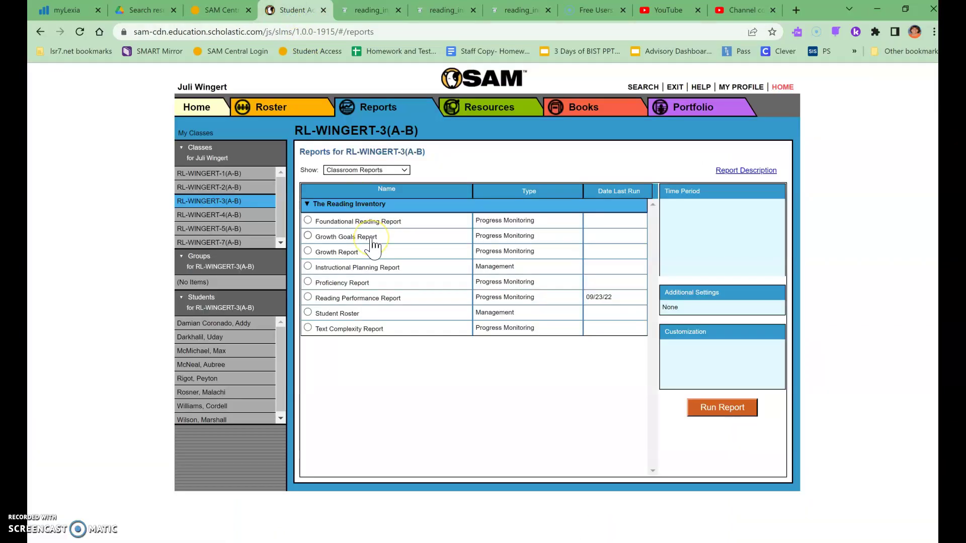